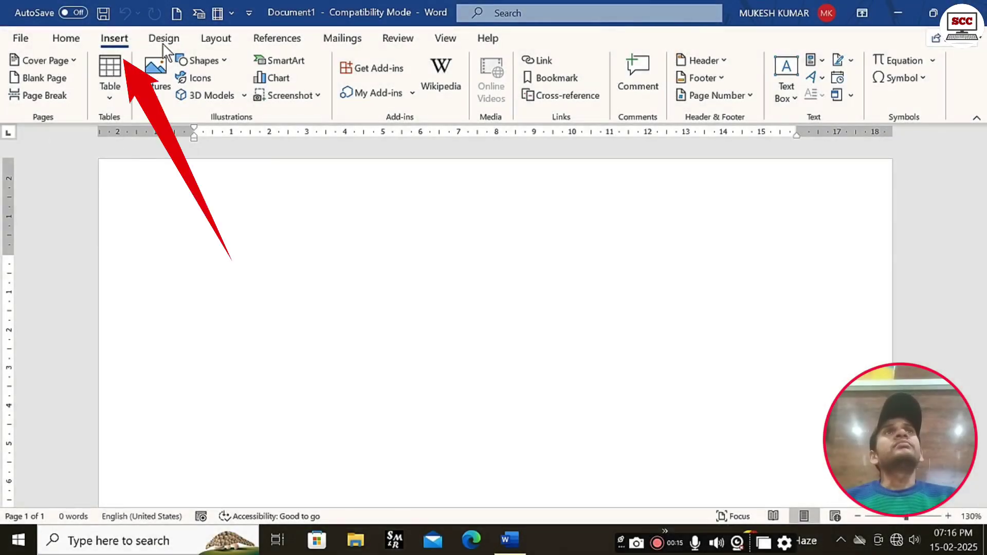
Insert a blank table with ten columns and eight rows, and undo the insertion.
left_click(110, 100)
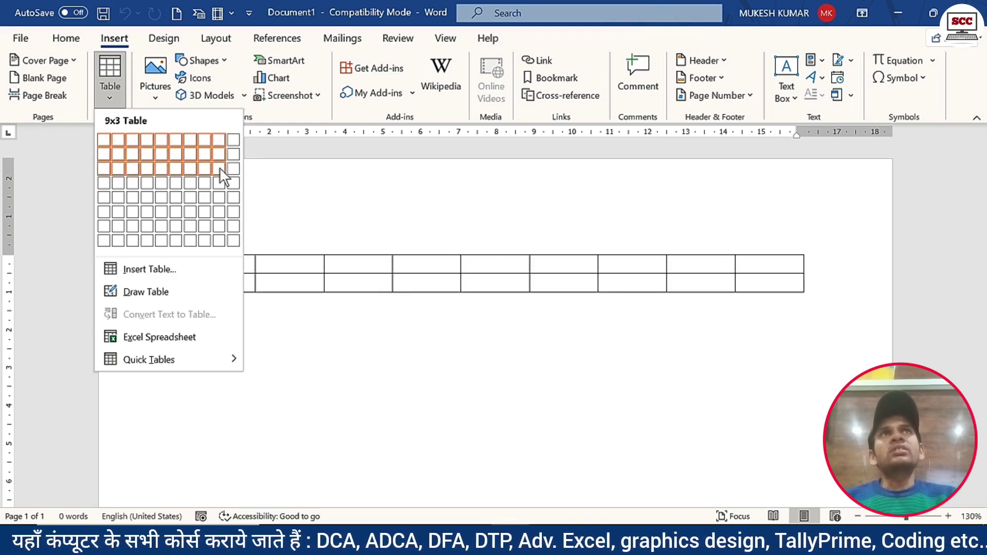
left_click(236, 243)
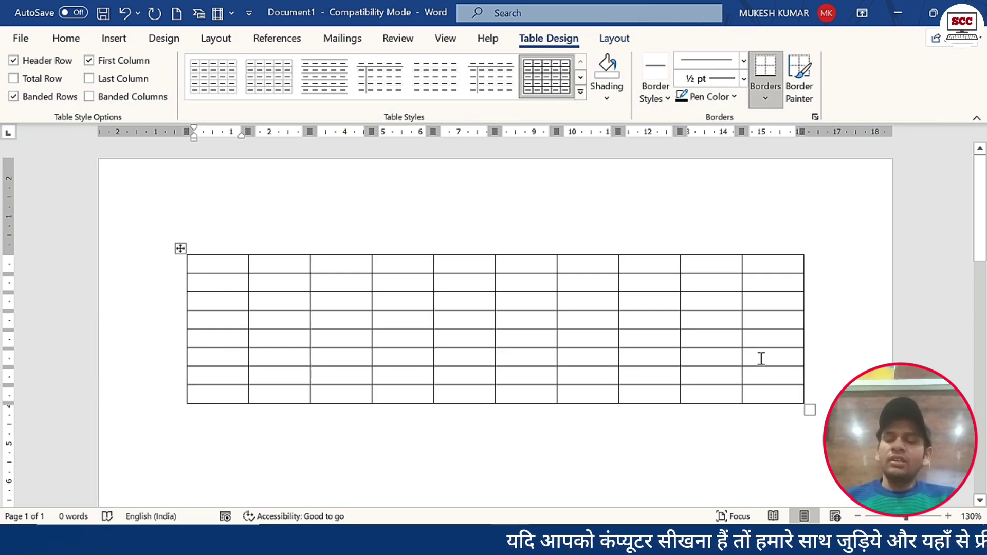
key("ctrl+z")
Insert a table with 5 columns and 10 rows, keeping the fixed column width on Auto.
left_click(113, 41)
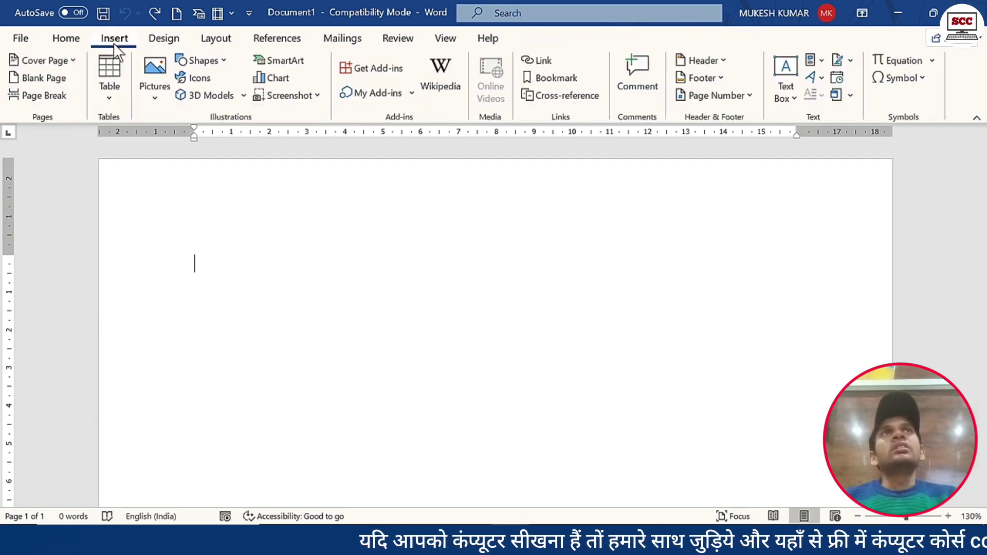
left_click(109, 93)
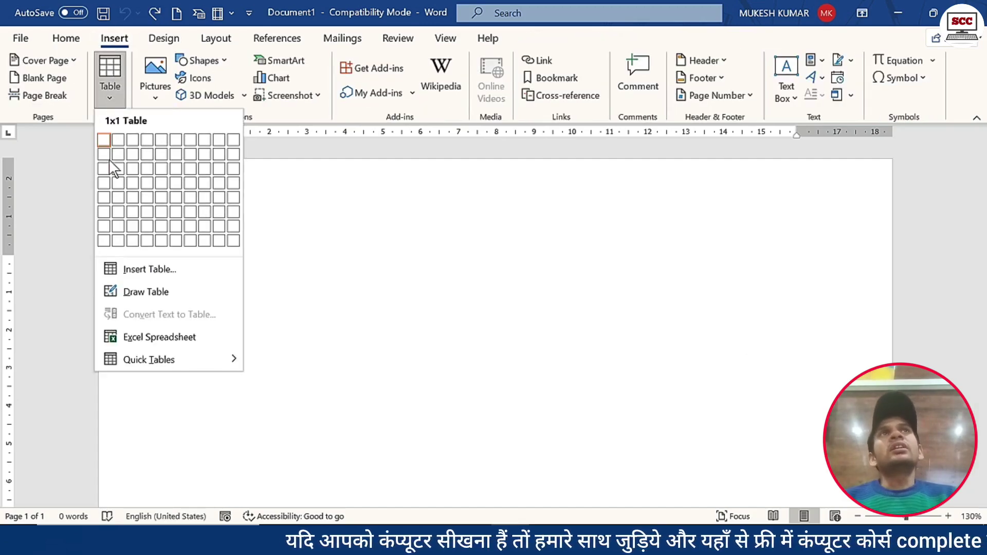
left_click(135, 268)
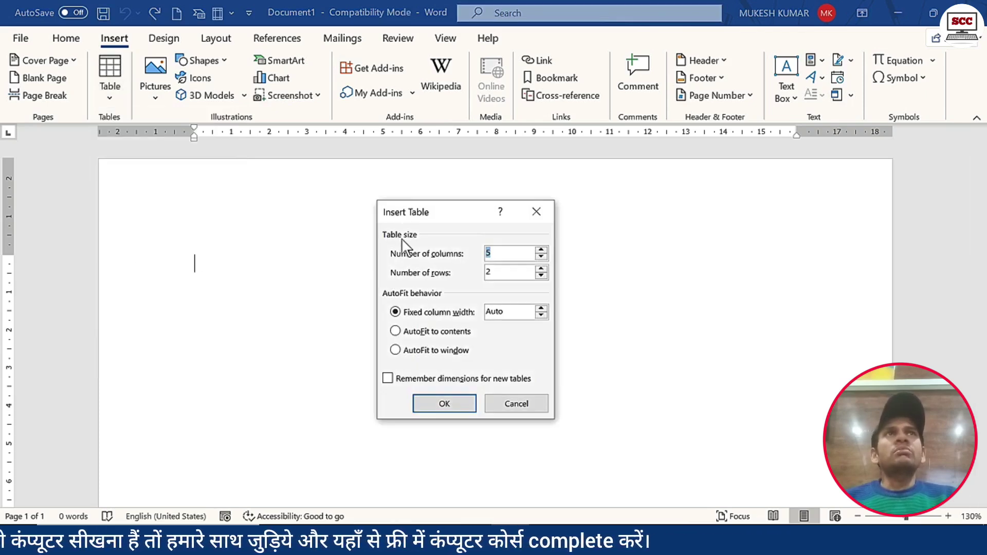
left_click_drag(447, 214, 162, 208)
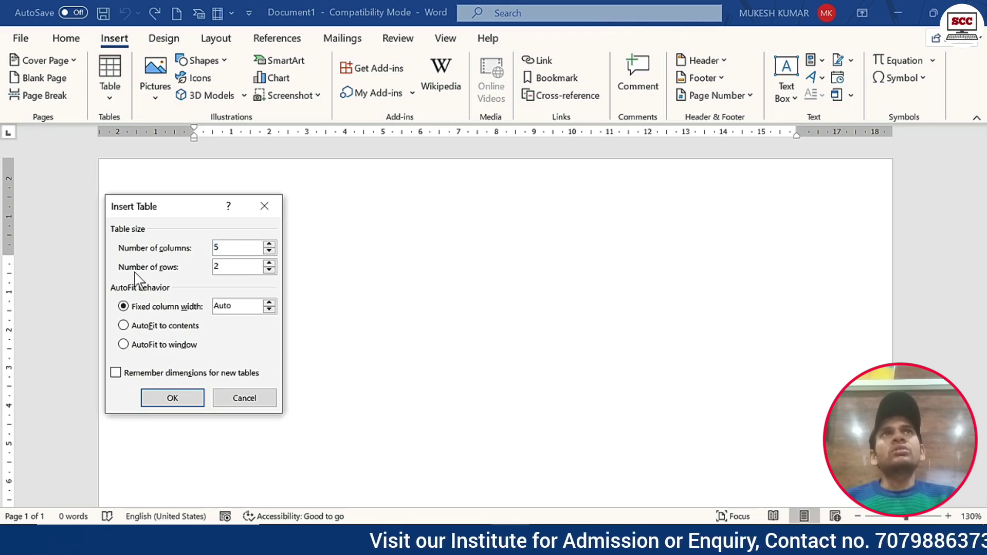
left_click(237, 270)
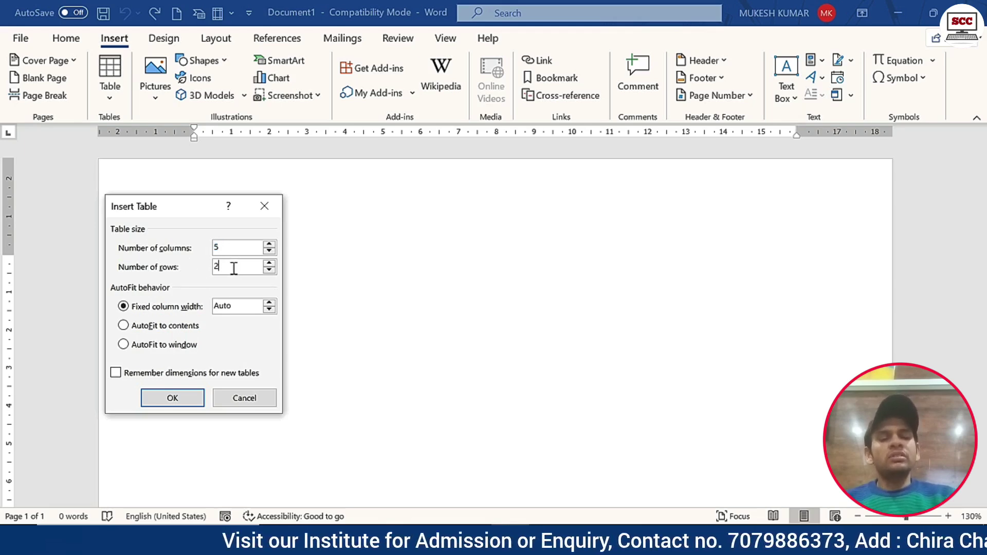
key("BackSpace")
type("10")
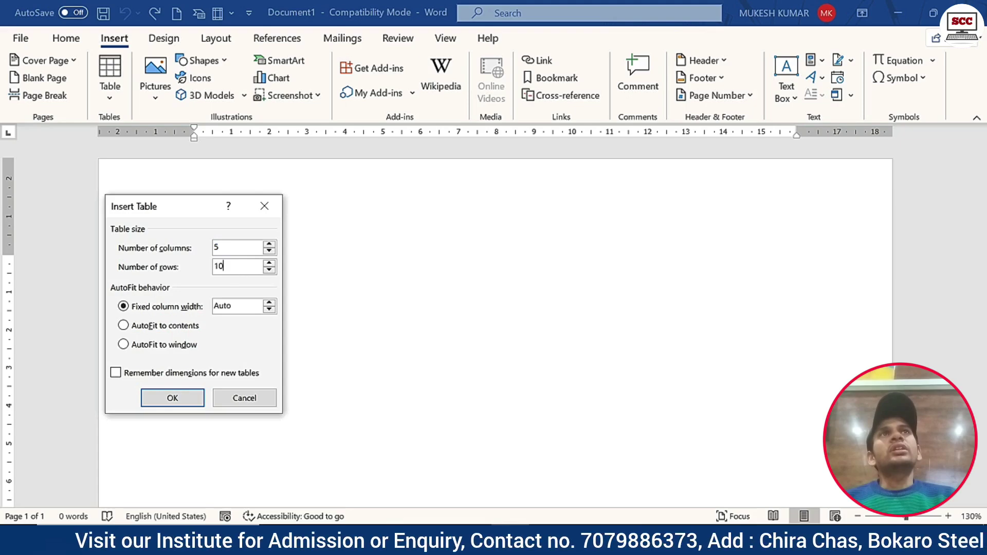
left_click(174, 398)
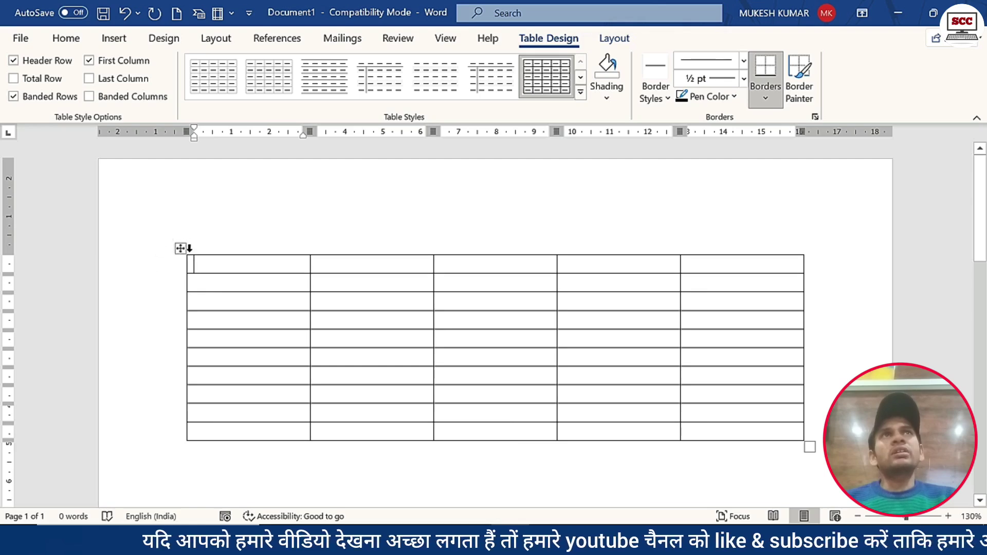
Shift the table slightly left and resize it unevenly, moving the first three inner column borders left and making rows 2, 4 and 6 taller.
left_click_drag(179, 247, 149, 240)
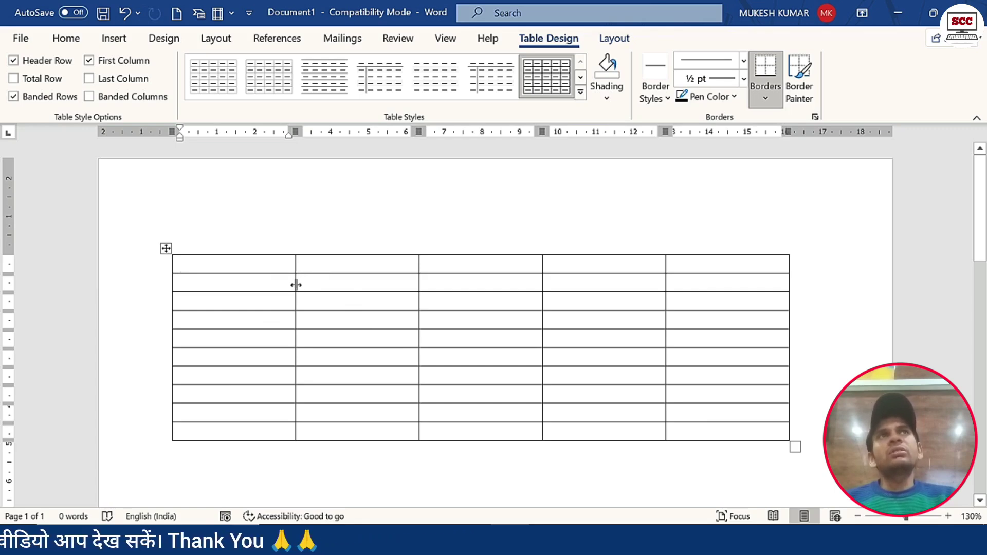
left_click_drag(296, 285, 222, 289)
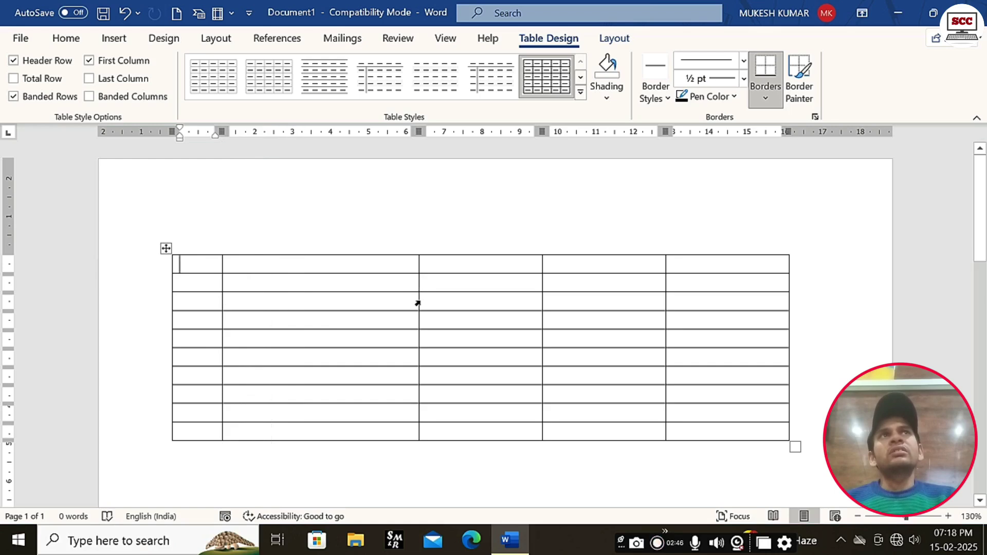
left_click_drag(420, 309, 326, 340)
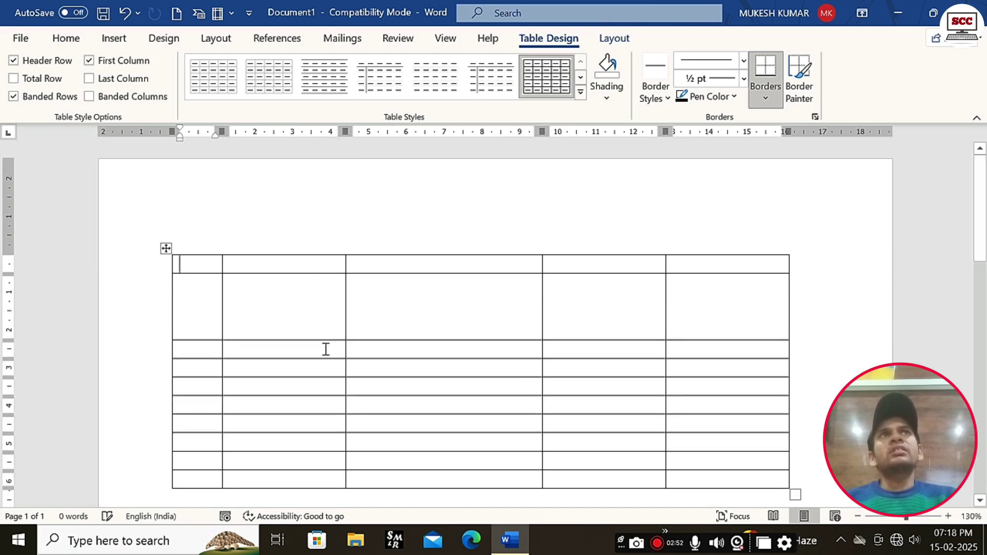
left_click_drag(310, 381, 308, 416)
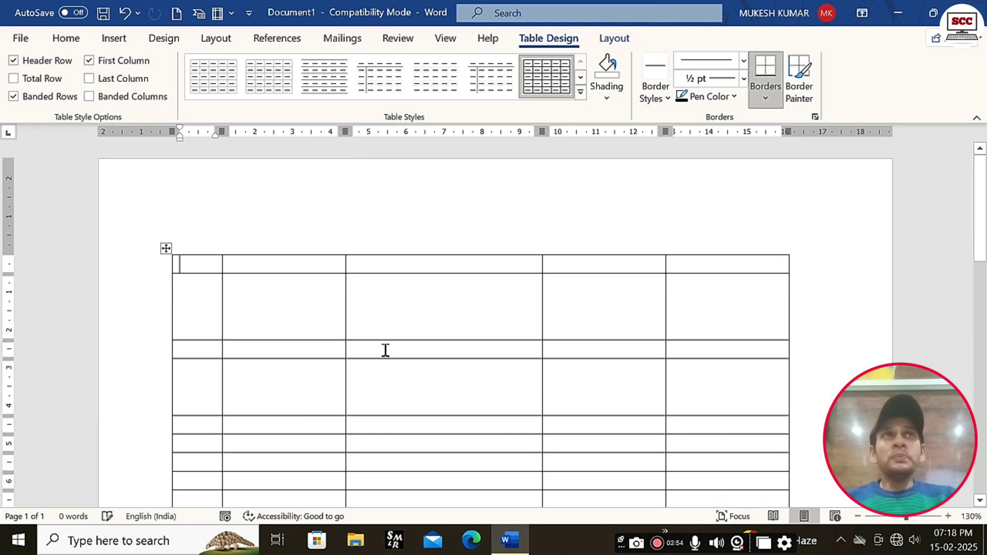
left_click_drag(525, 316, 478, 318)
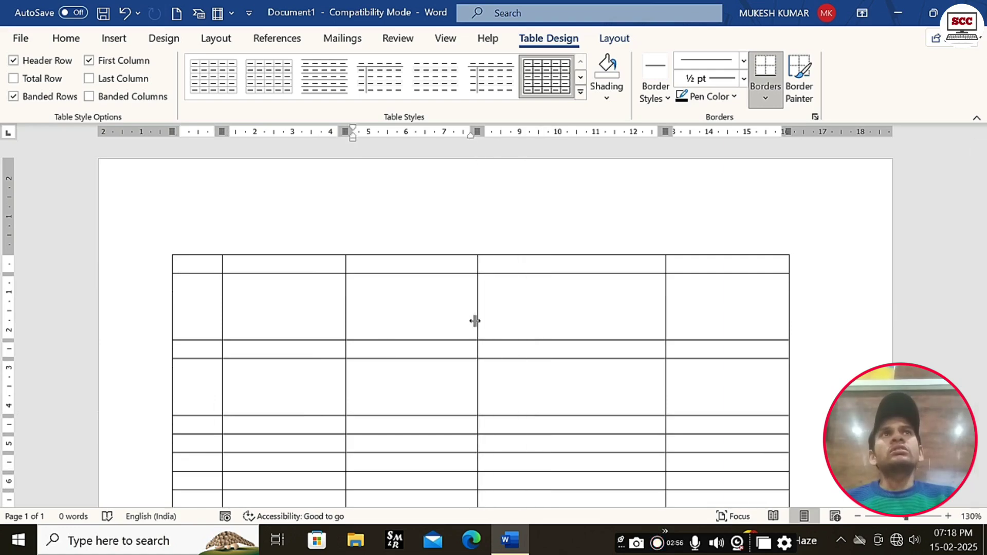
scroll(418, 364, "down", 3)
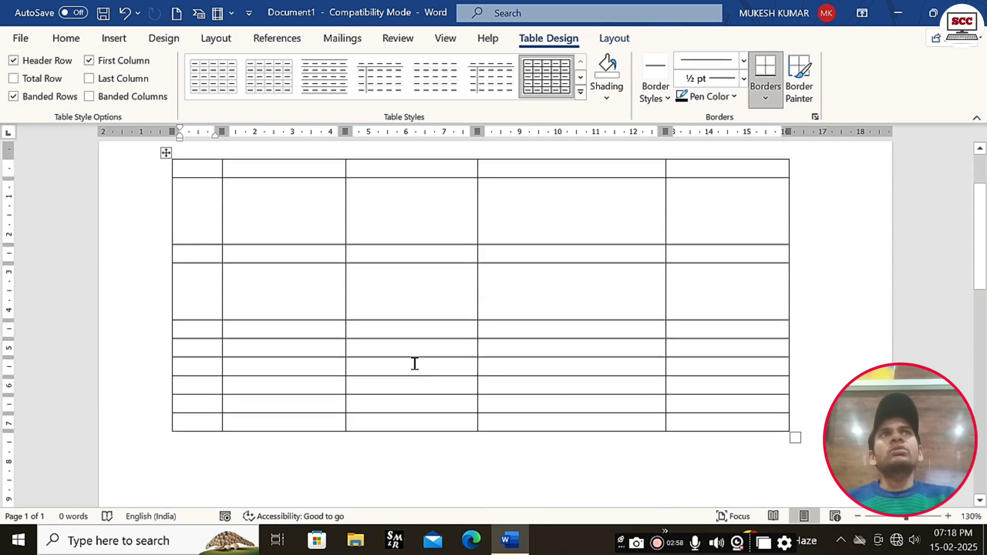
scroll(275, 295, "up", 1)
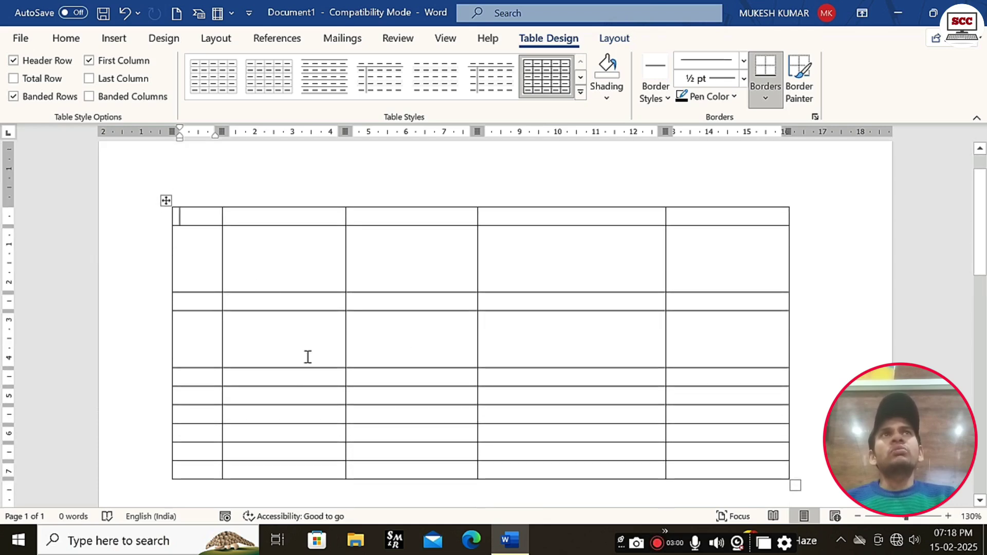
left_click_drag(307, 405, 308, 435)
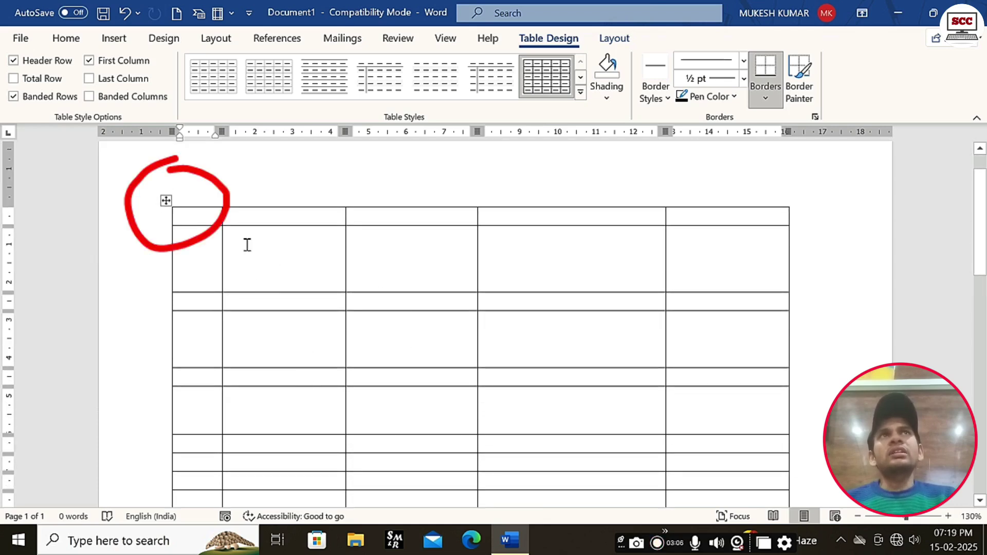
Distribute all rows and columns of the whole table evenly, and deselect the table.
left_click(165, 200)
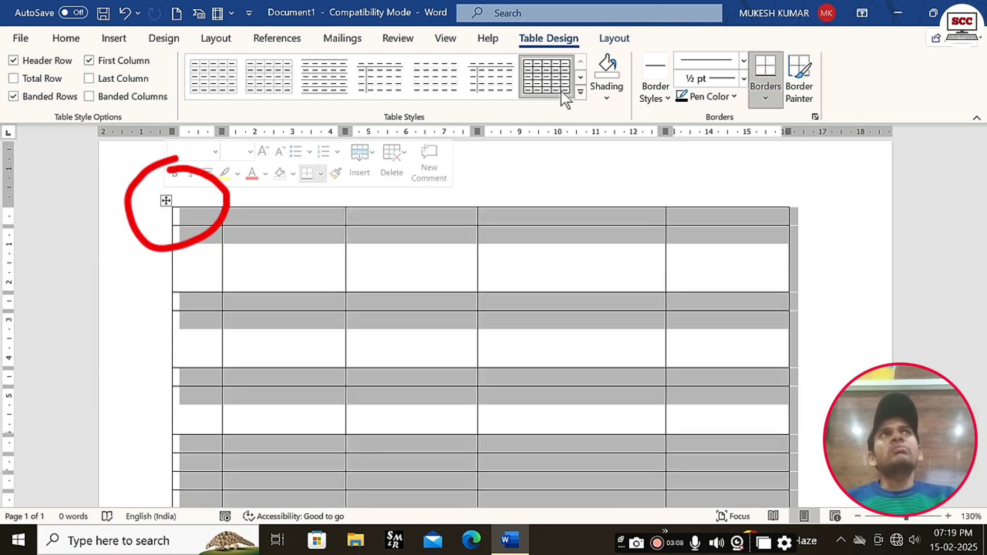
left_click(615, 40)
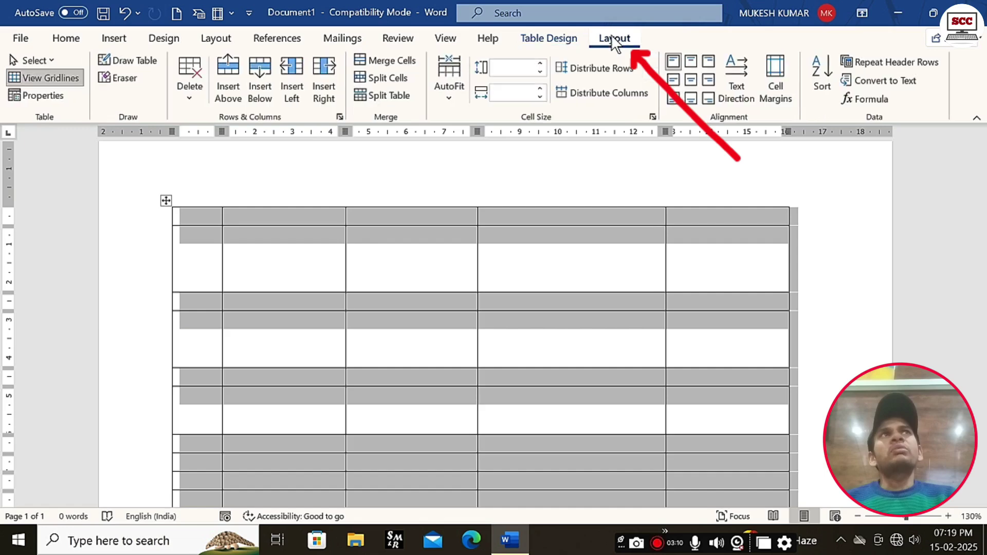
left_click(600, 72)
left_click(602, 96)
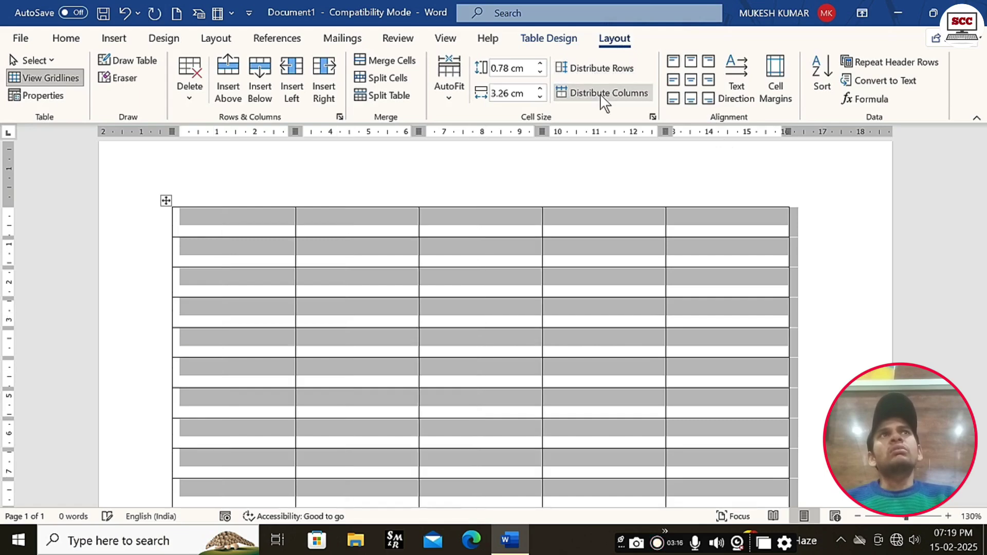
scroll(386, 309, "down", 3)
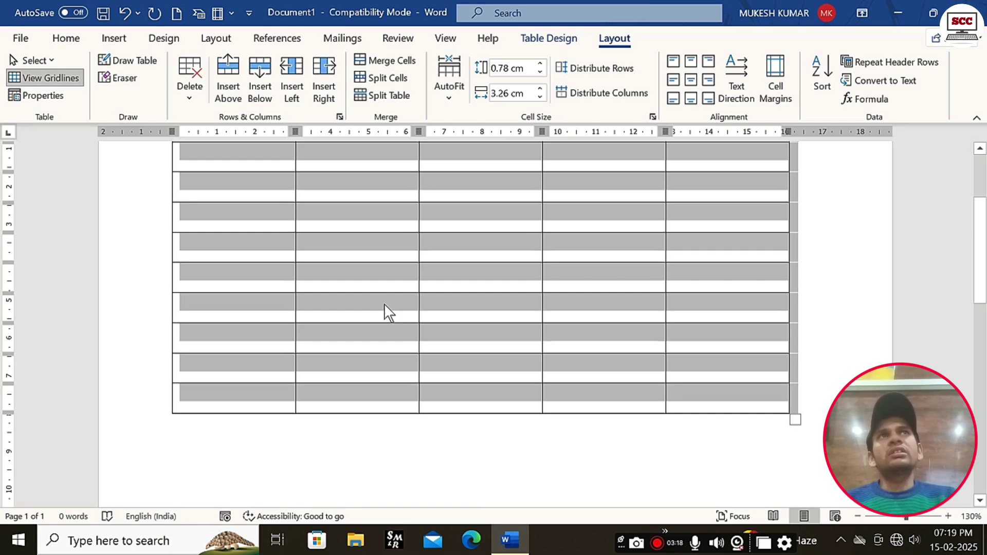
left_click(378, 282)
scroll(378, 281, "up", 3)
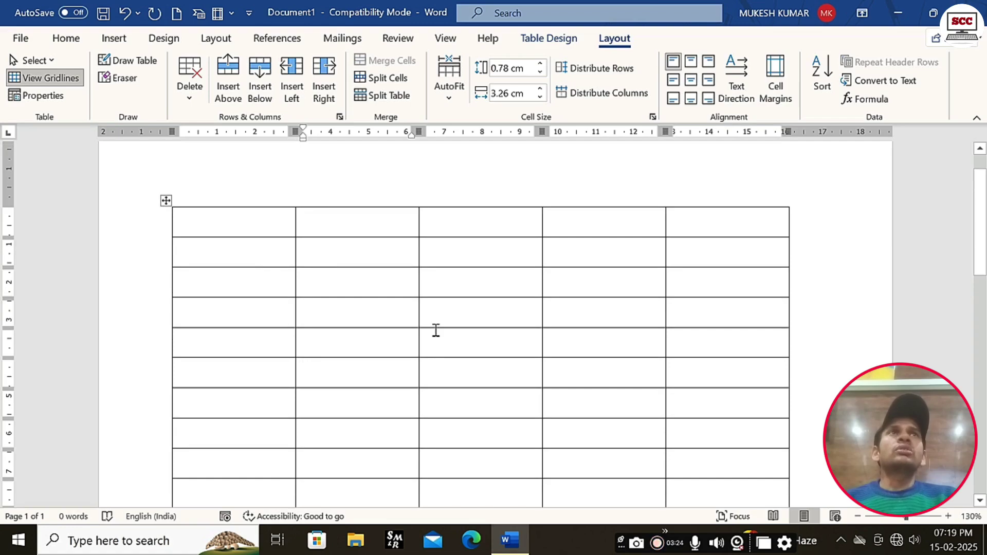
Delete the table's entire third row.
scroll(436, 330, "down", 1)
scroll(410, 273, "up", 1)
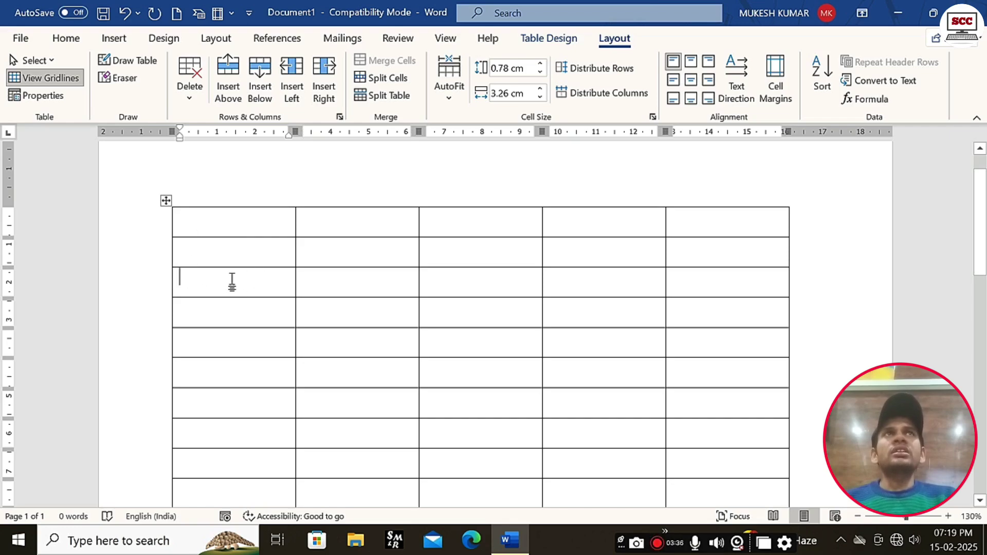
right_click(210, 282)
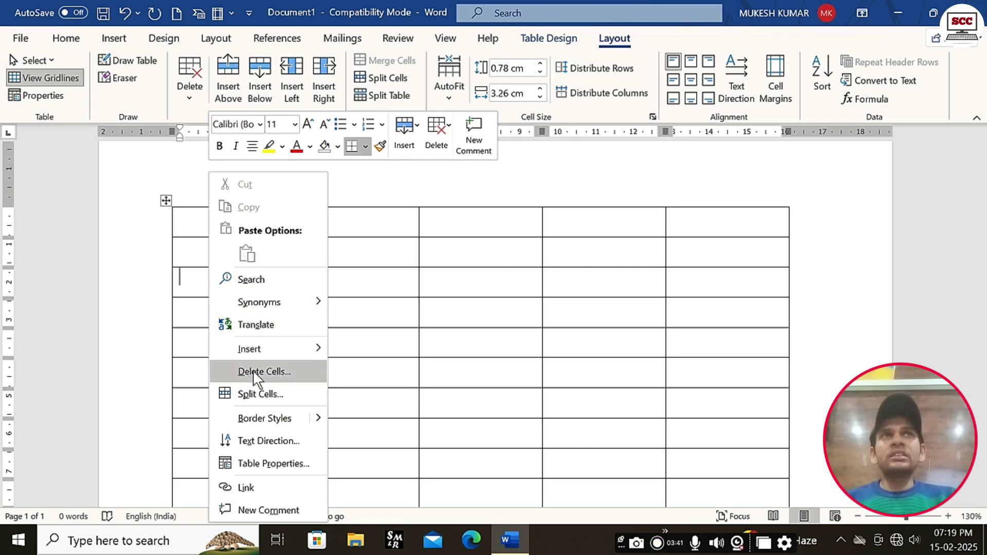
left_click(274, 372)
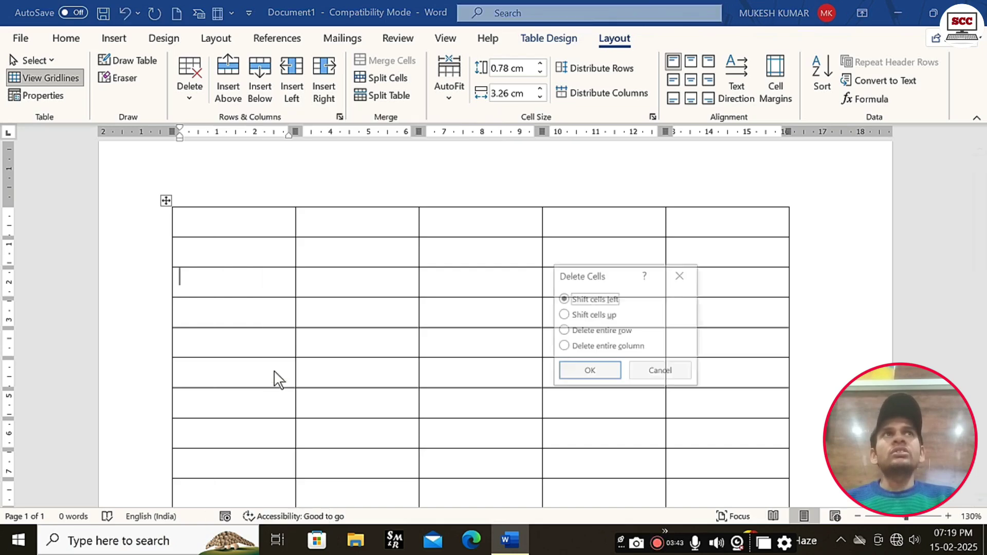
left_click_drag(622, 278, 397, 253)
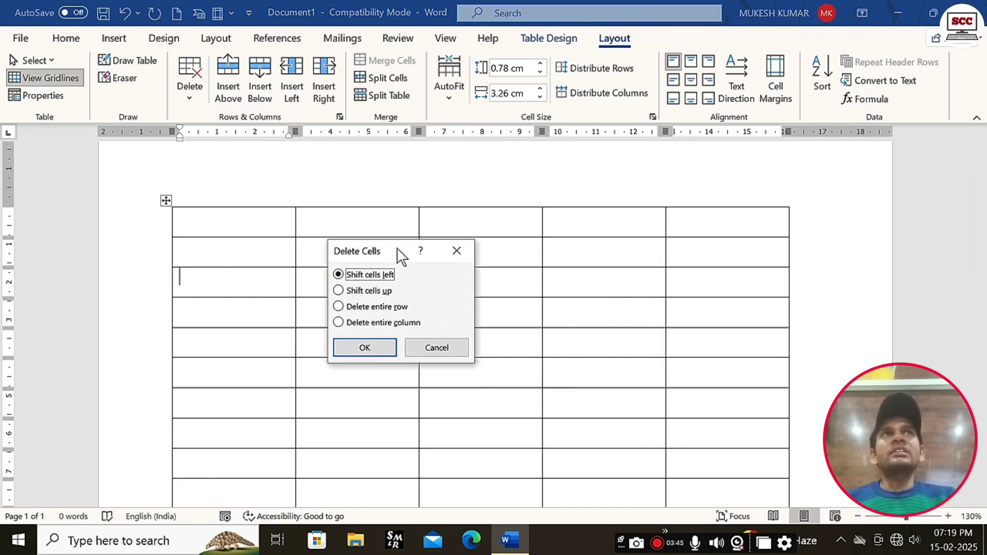
left_click(339, 308)
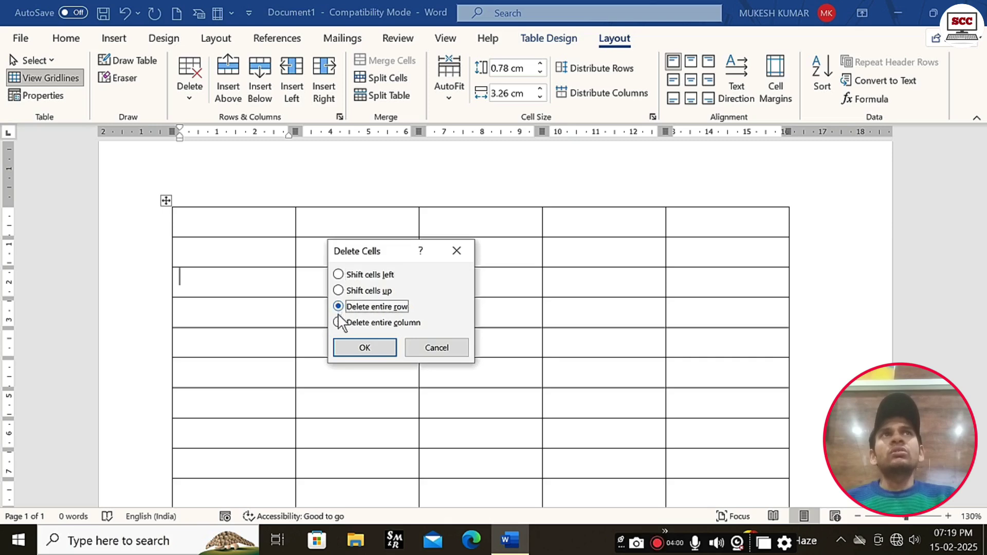
left_click(357, 347)
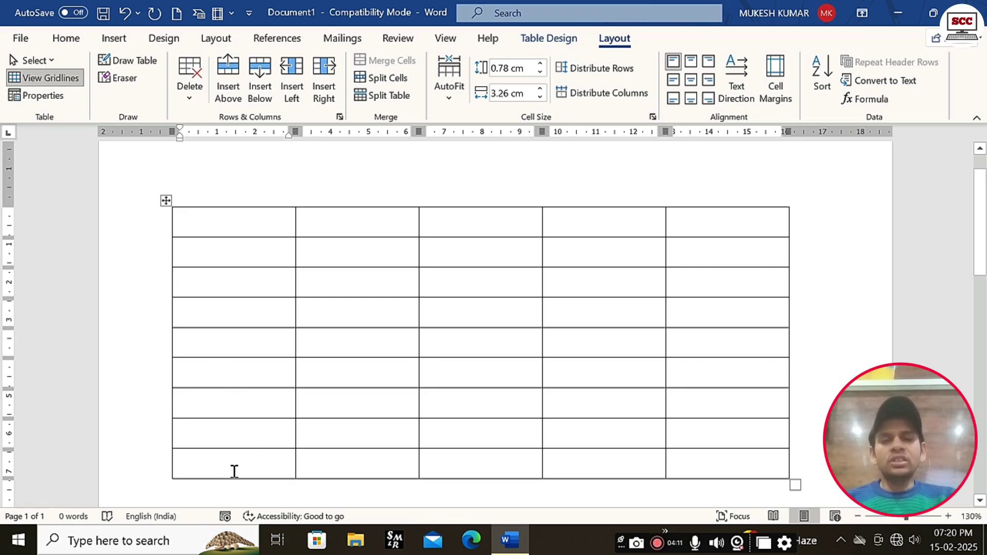
right_click(227, 257)
left_click(209, 248)
right_click(209, 250)
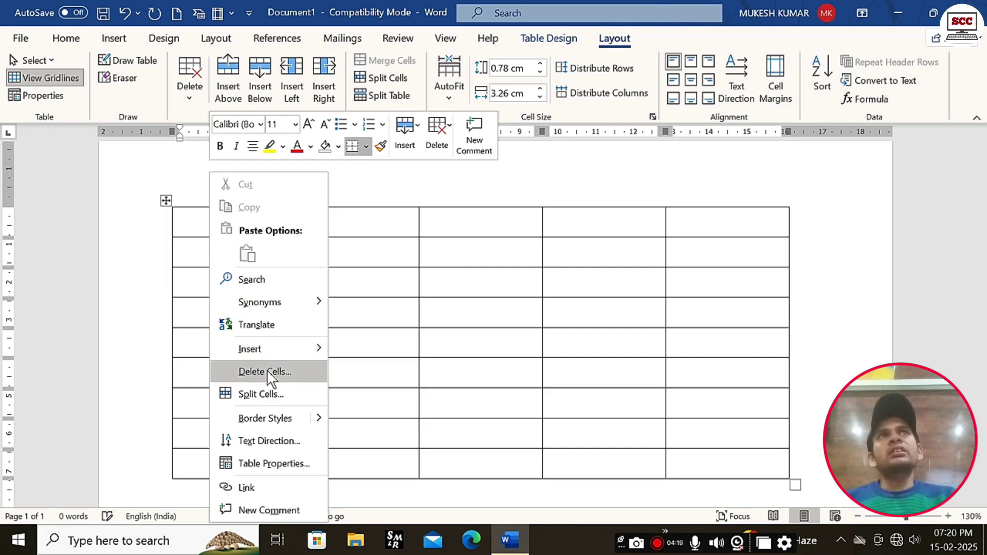
left_click(194, 249)
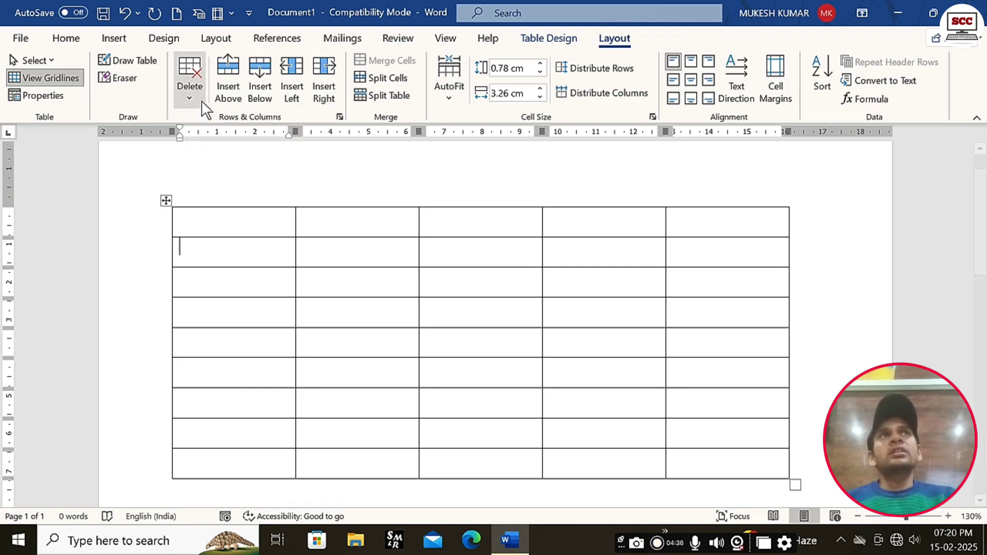
Insert a new column to the right of the table's first column, and deselect it.
right_click(232, 255)
mouse_move(273, 350)
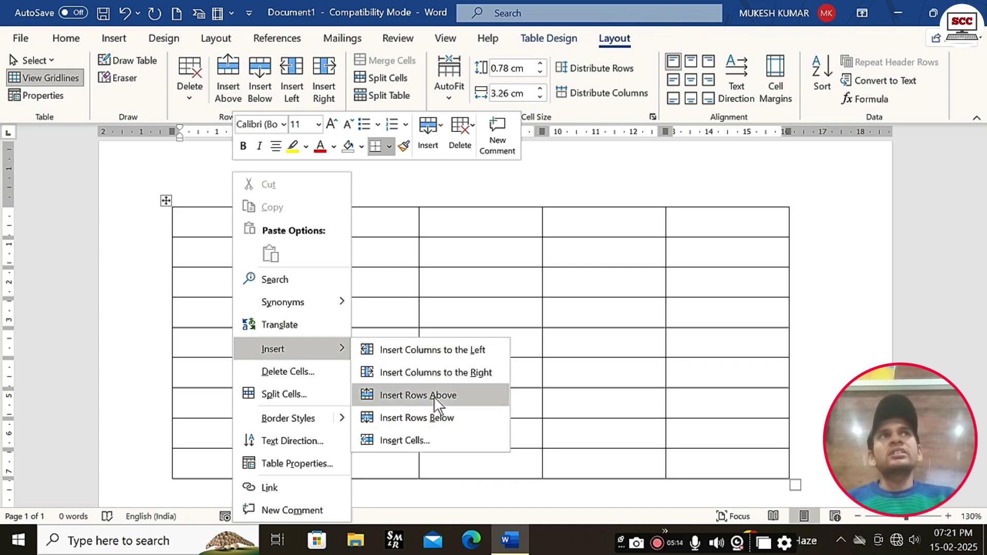
left_click(449, 375)
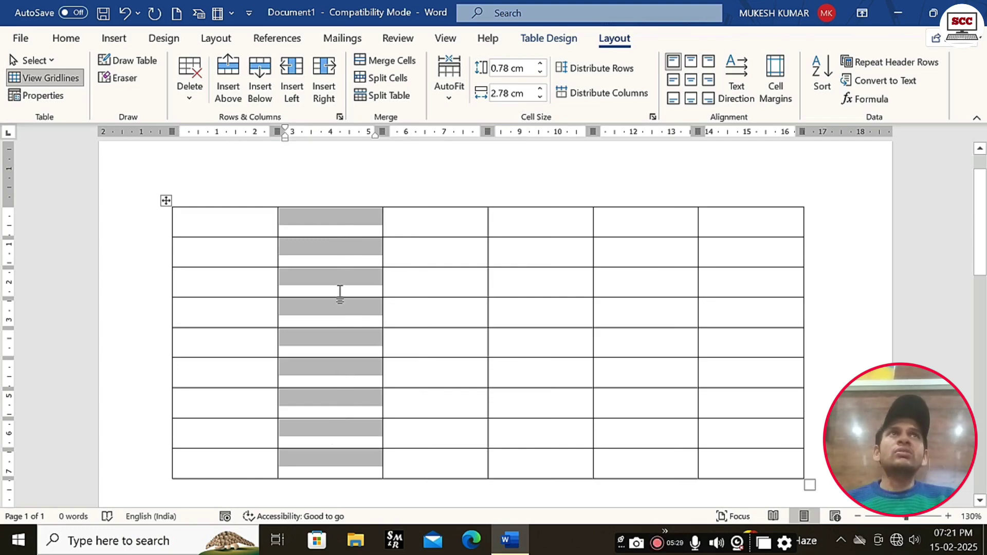
left_click(340, 294)
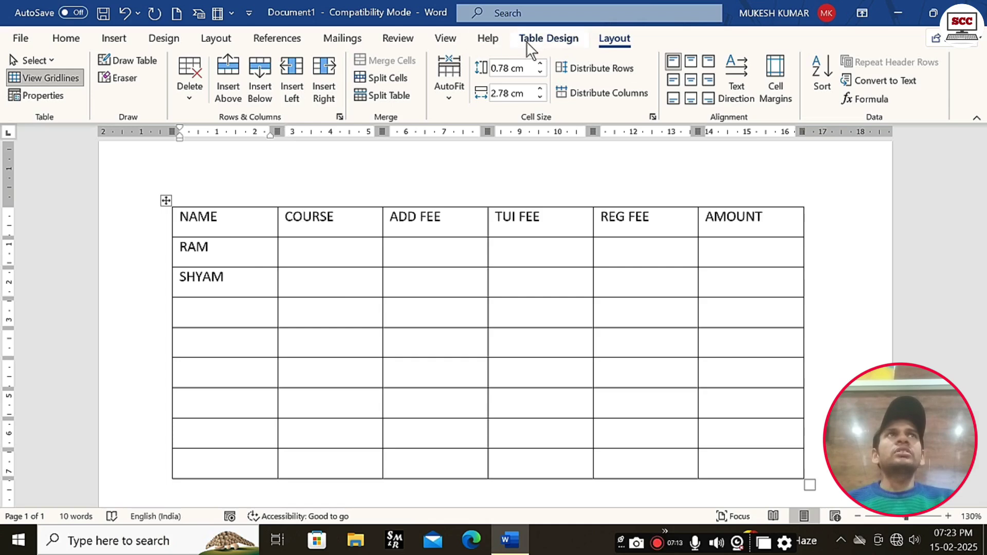
Apply the blue Grid Table 4 style with a solid header row and banded rows to the table.
left_click(547, 46)
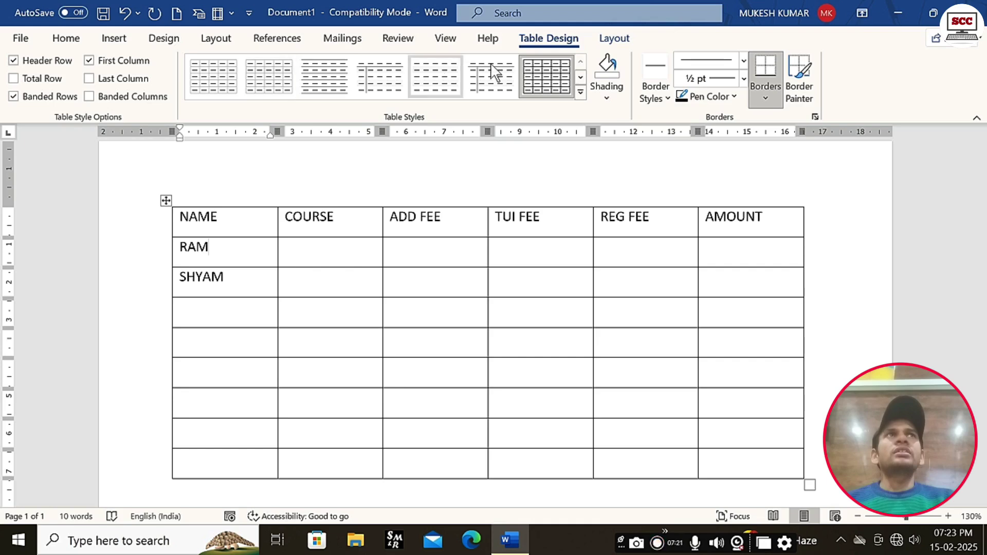
left_click(581, 92)
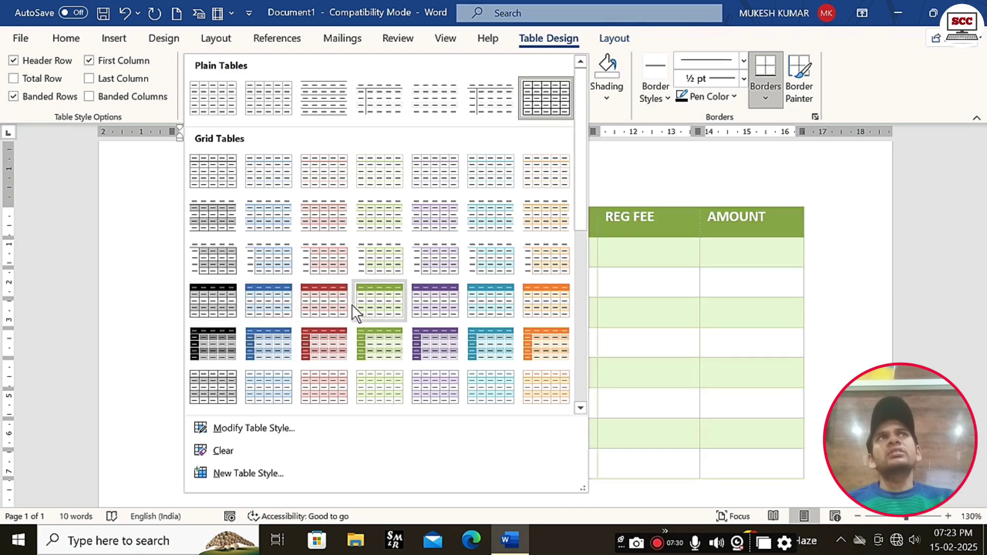
left_click(282, 309)
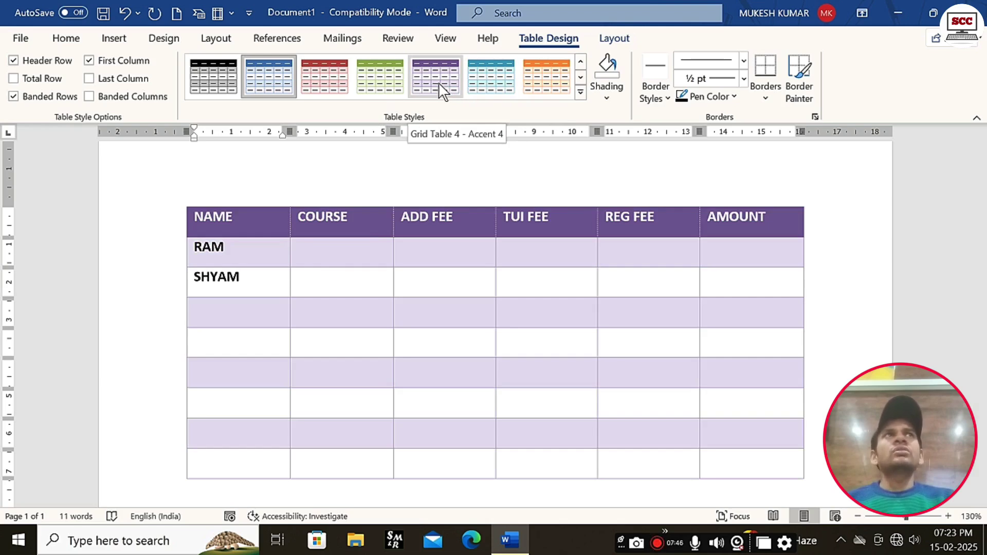
Shade the NAME header cell standard red and the COURSE header cell dark red.
left_click(610, 92)
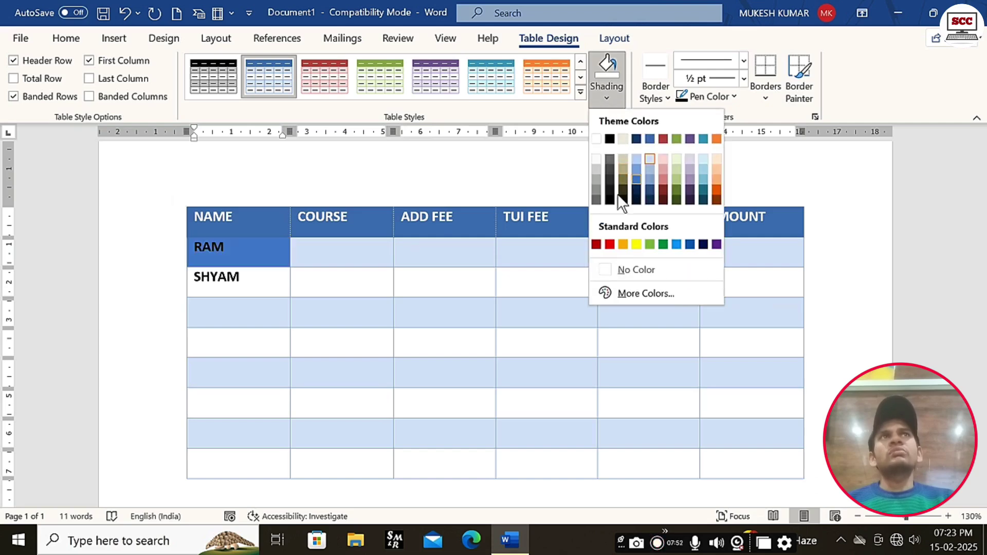
left_click(273, 255)
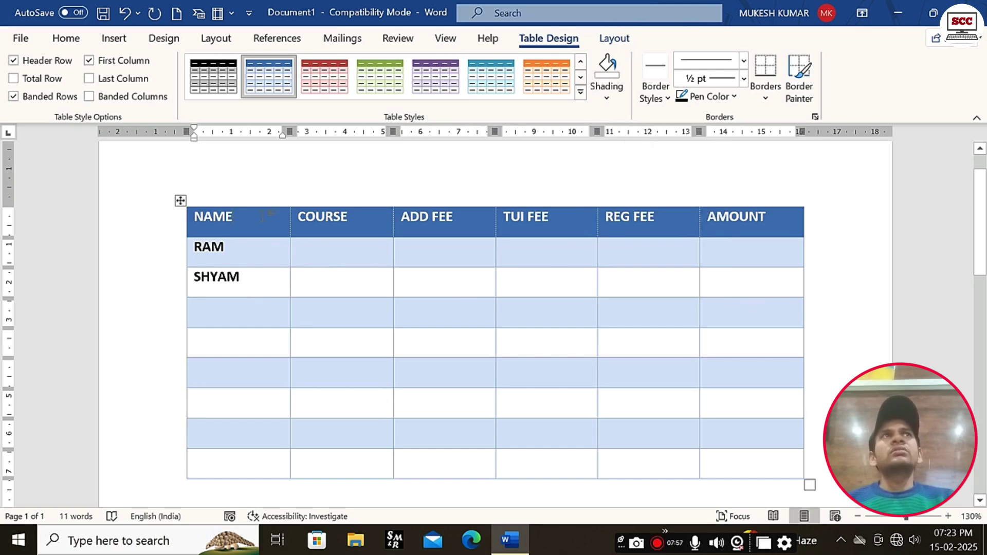
left_click(610, 93)
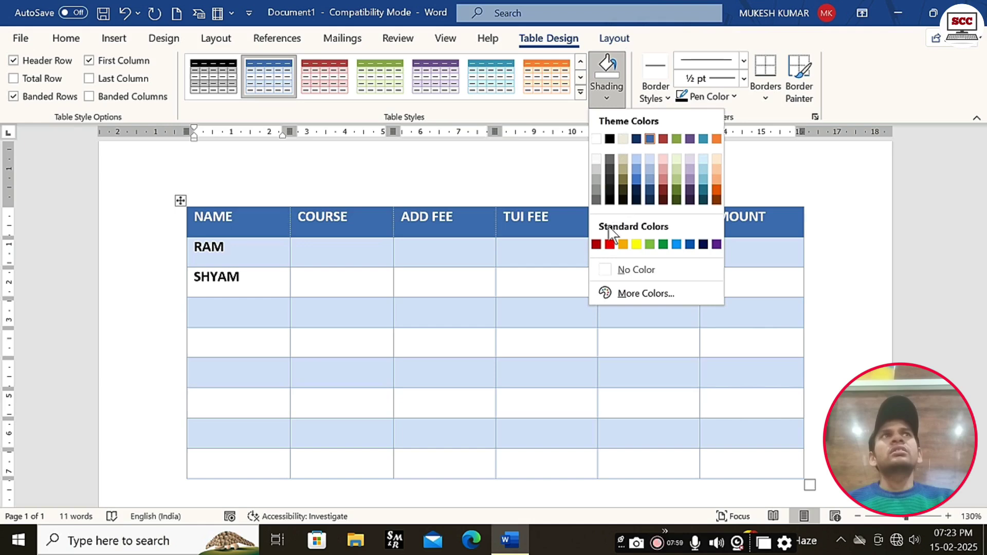
left_click(610, 244)
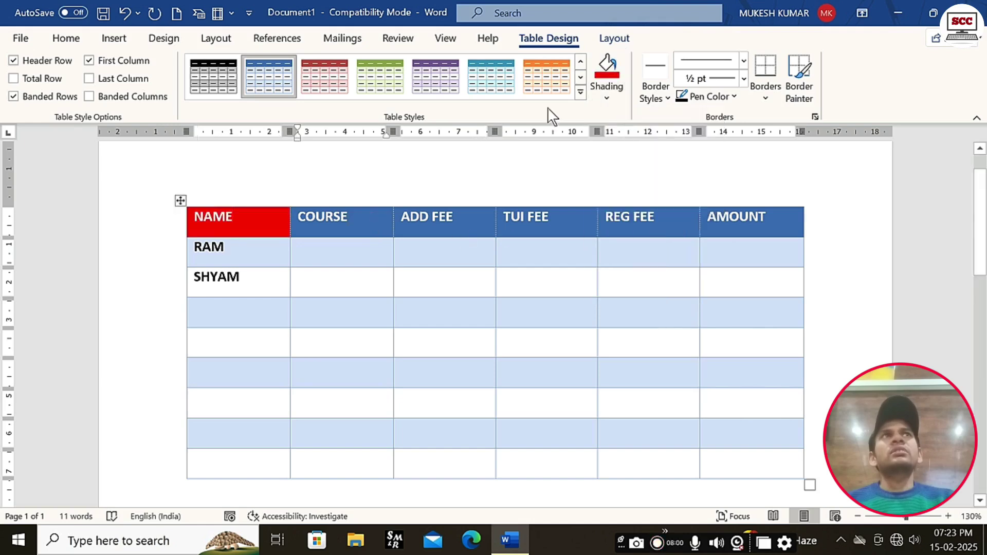
left_click(607, 92)
left_click(668, 189)
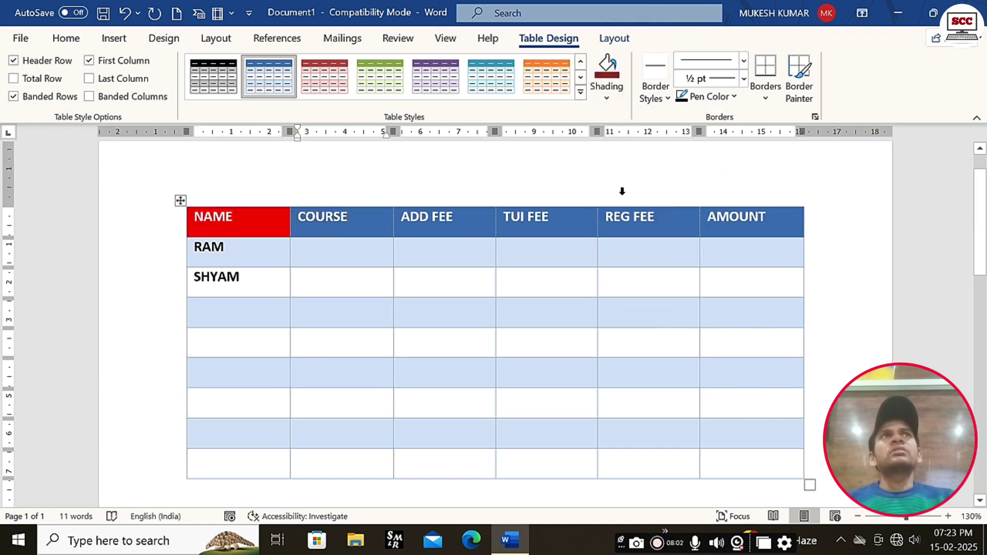
Shade the ADD FEE header cell standard orange and the TUI FEE header cell light blue.
left_click(610, 97)
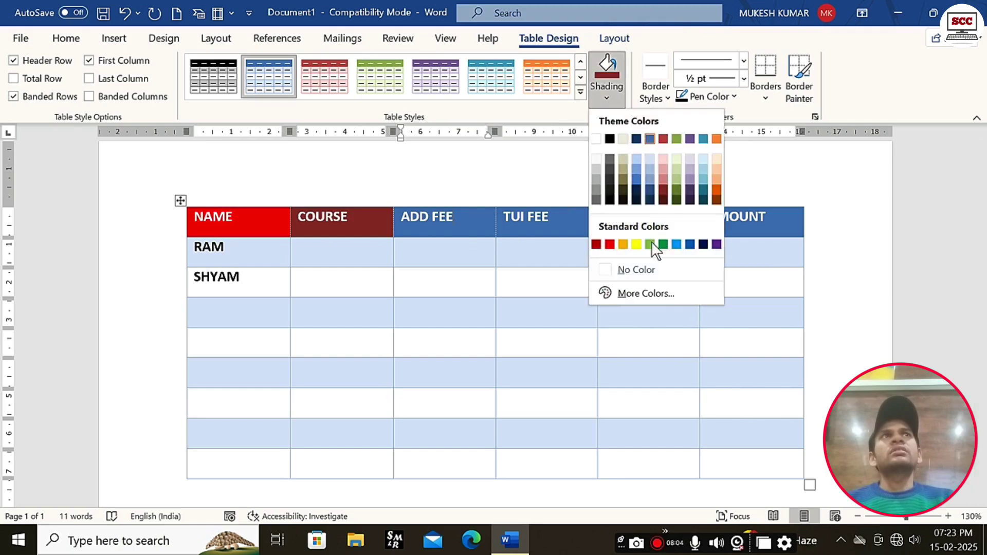
left_click(623, 245)
left_click(564, 256)
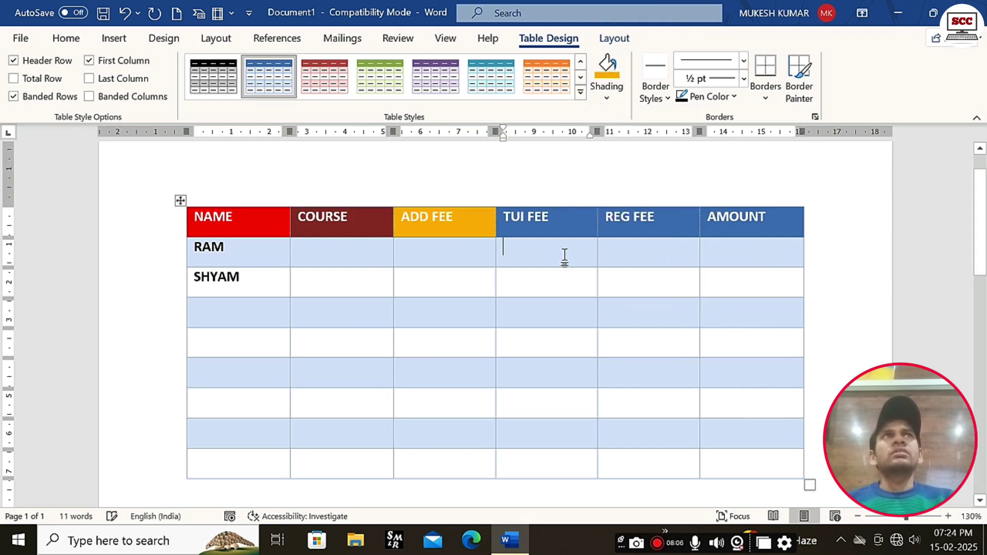
left_click(553, 226)
left_click(607, 92)
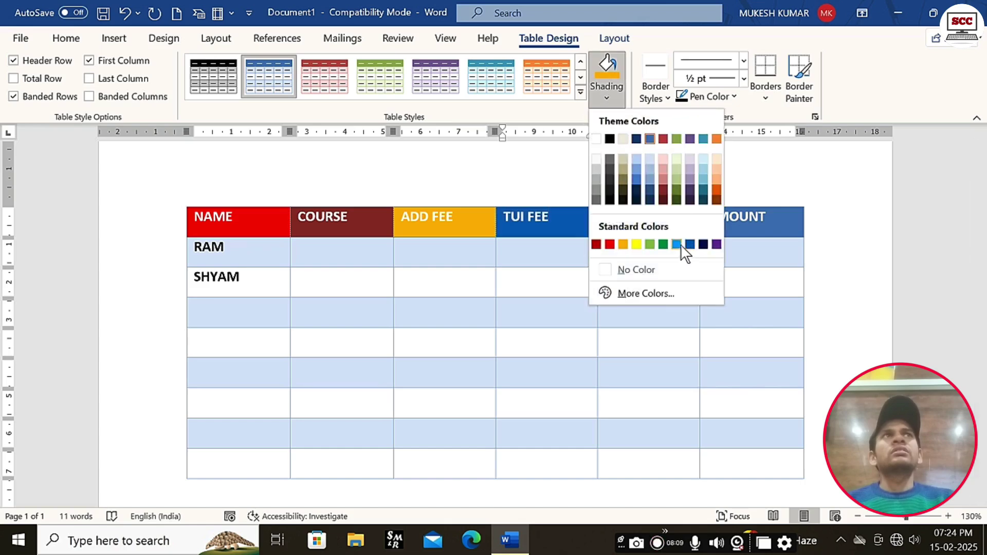
left_click(677, 244)
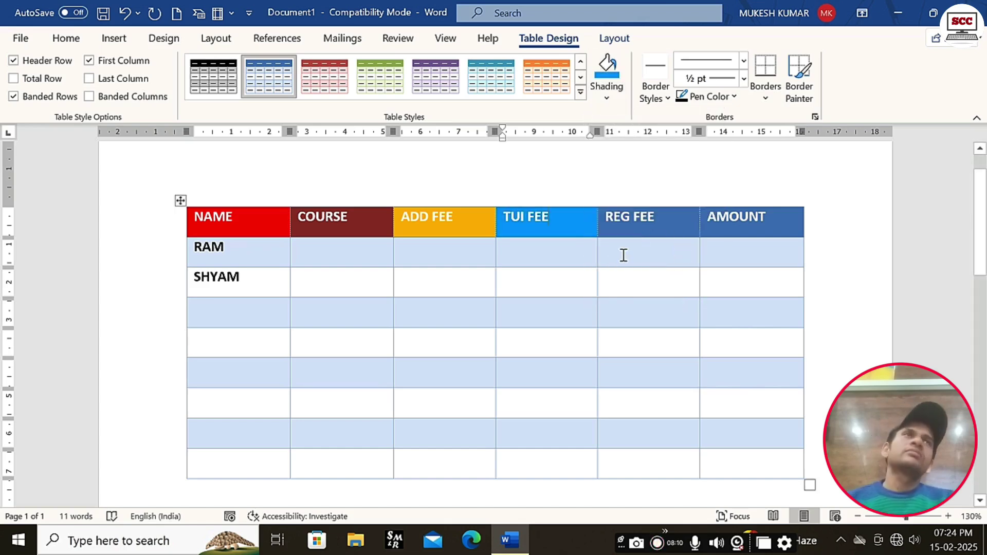